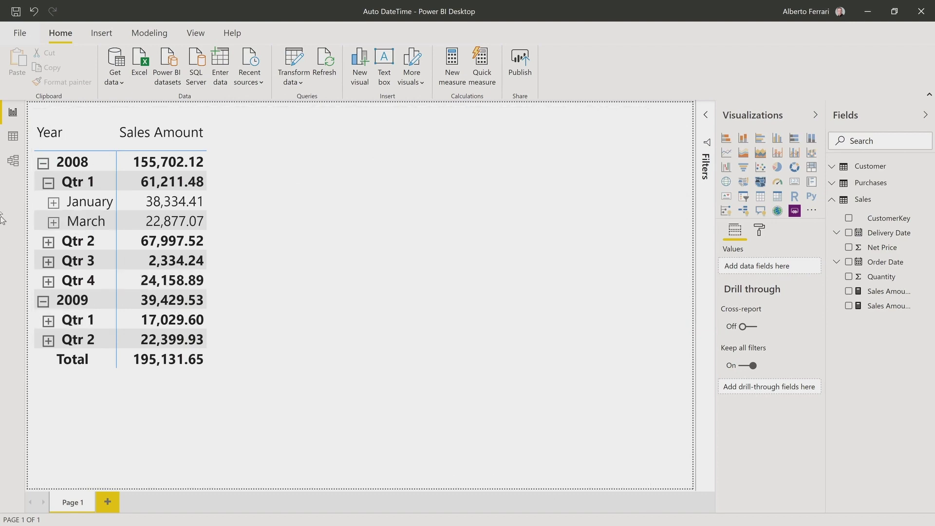
Switch to Model view to see the Customer, Sales and Purchases tables.
left_click(12, 160)
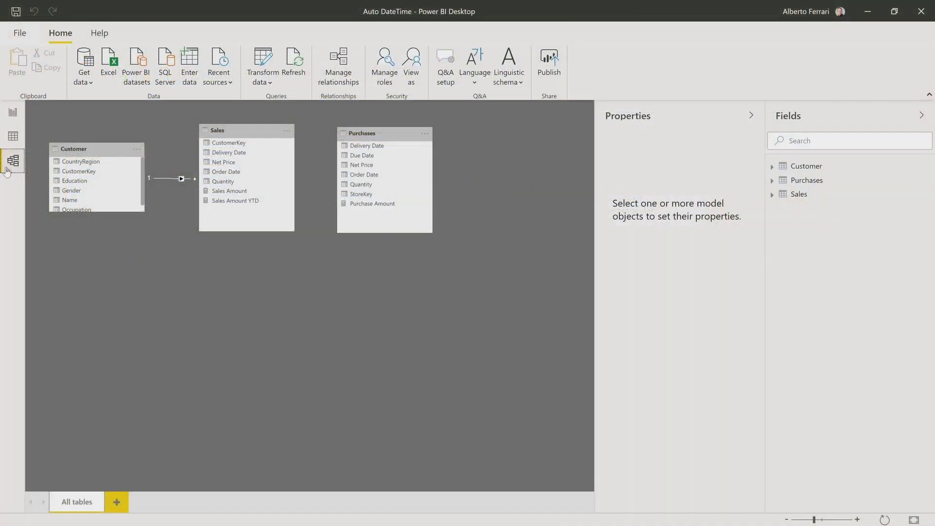
Connect DAX Studio to the open Power BI model to reveal hidden LocalDateTable and DateTableTemplate tables.
key("alt+Tab")
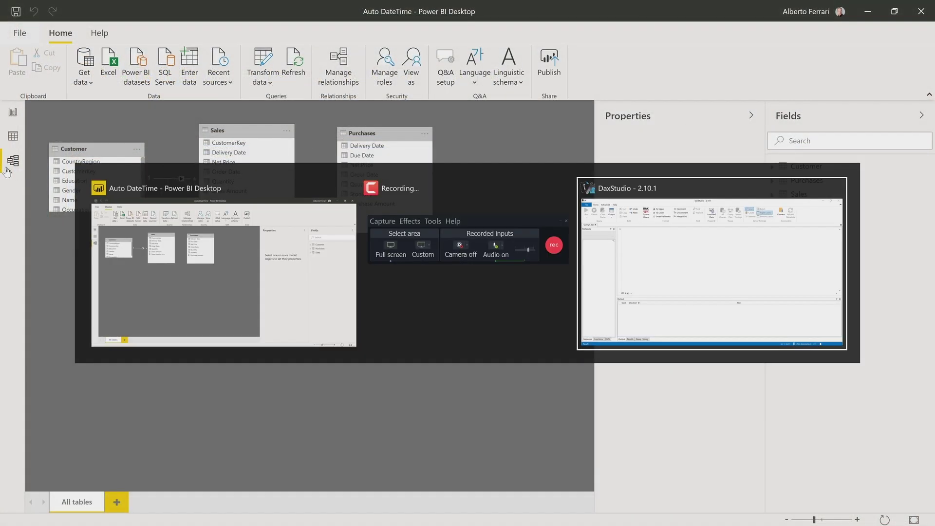
key("alt+Tab")
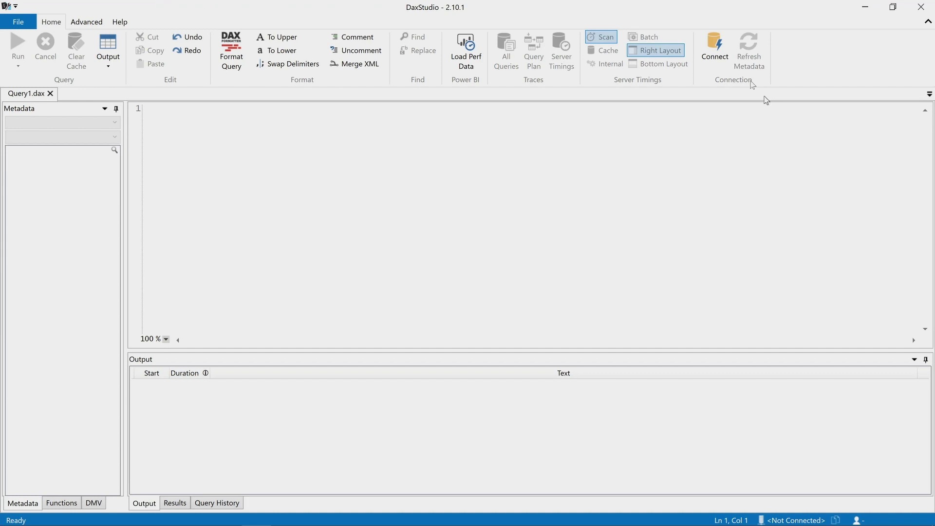
left_click(716, 57)
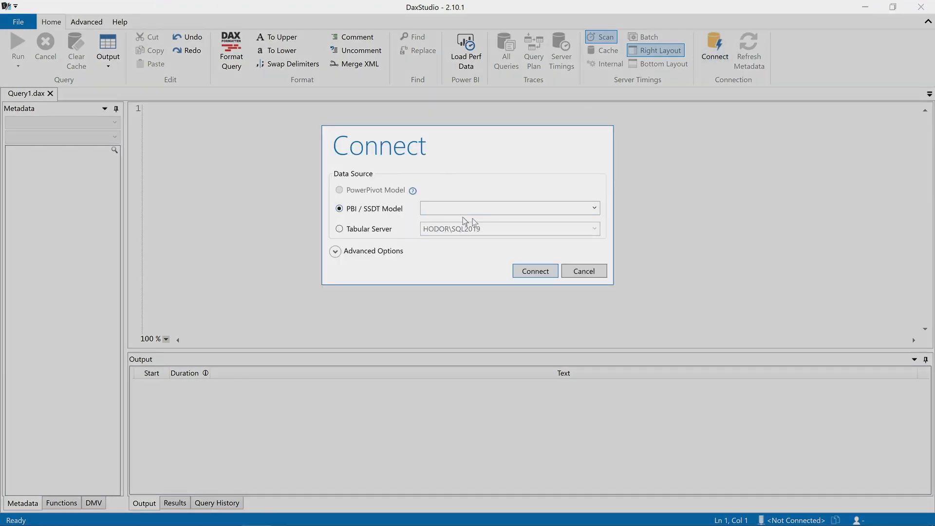
left_click(523, 274)
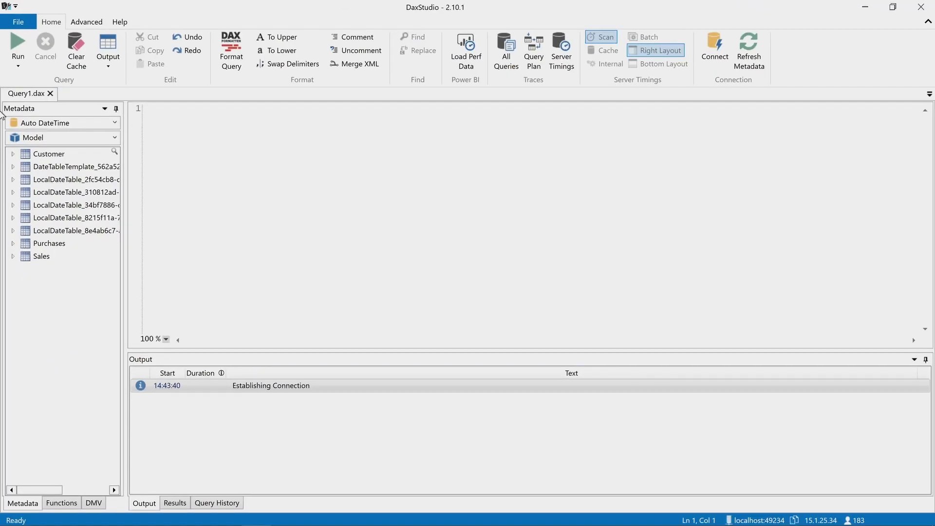
key("alt+Tab")
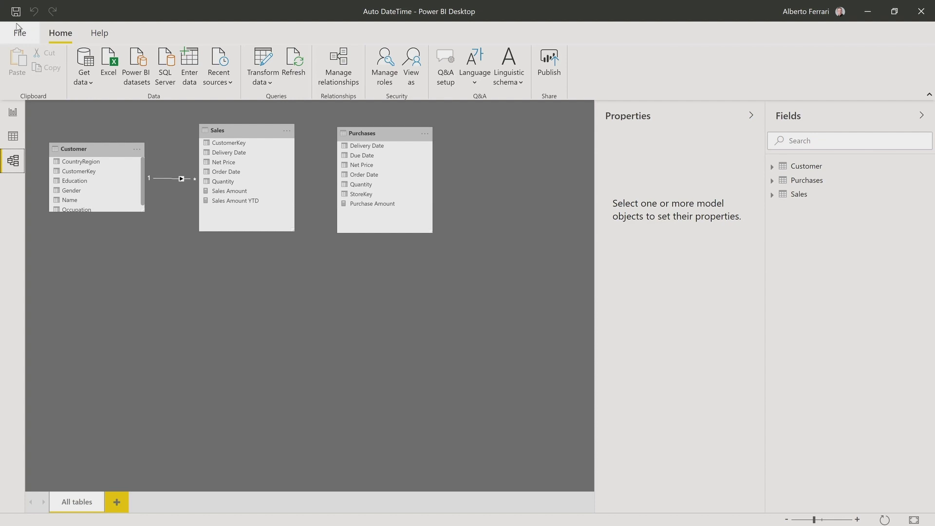
Uncheck Auto date/time in the Current File > Data Load options and confirm.
left_click(19, 33)
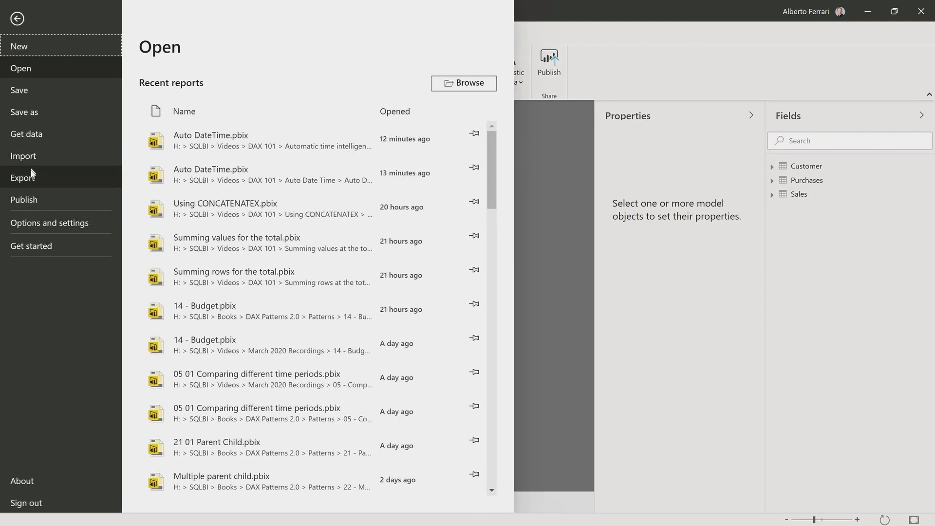
left_click(32, 223)
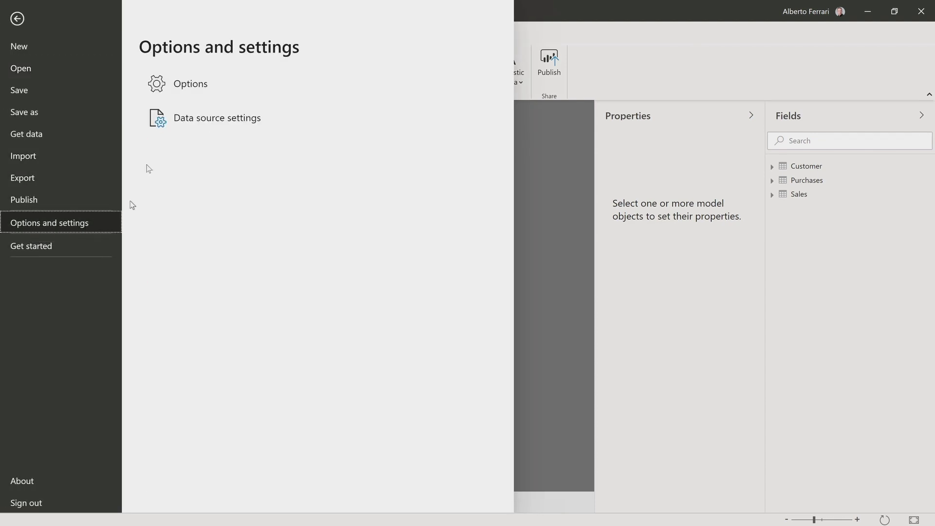
left_click(183, 84)
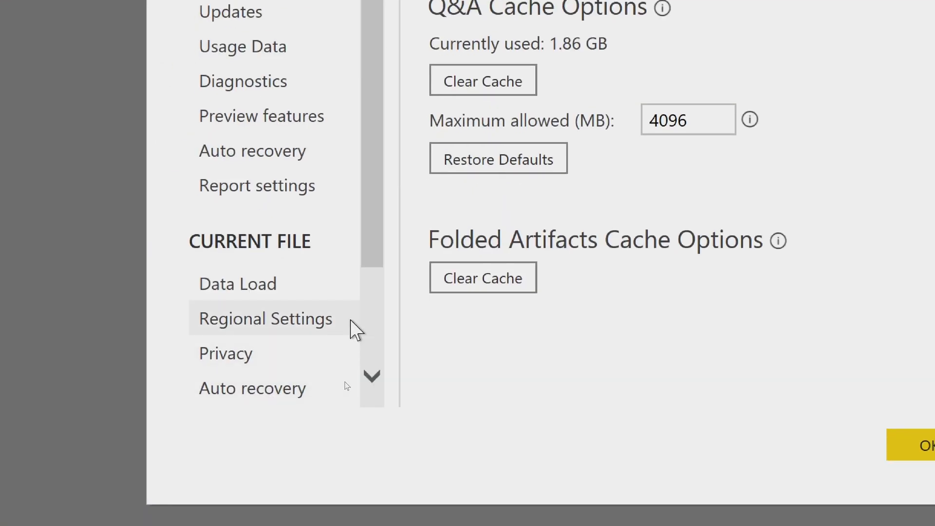
left_click(297, 298)
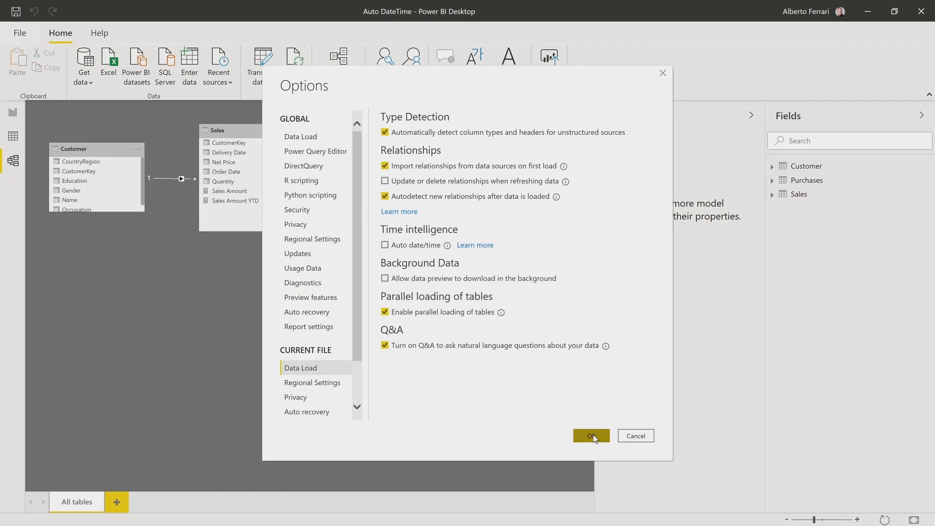
left_click(592, 436)
key("alt+Tab")
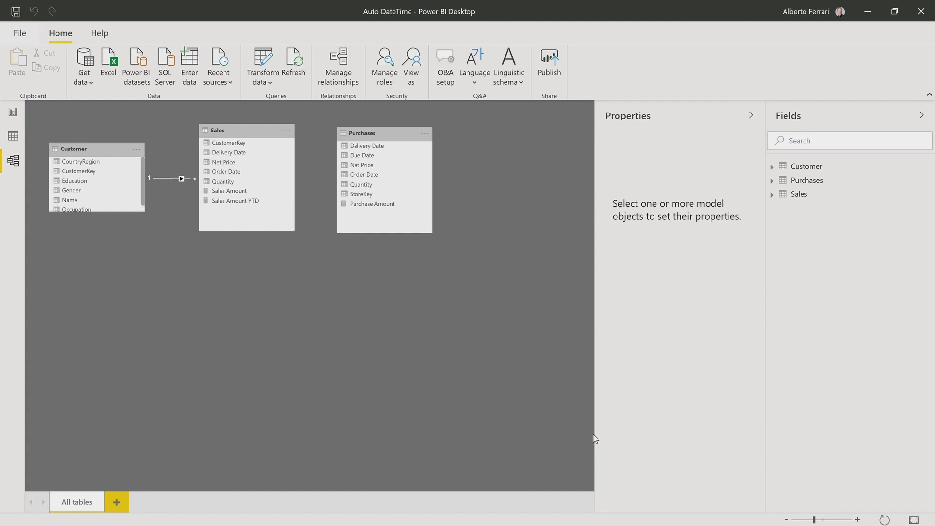
Check that DAX Studio's refreshed metadata lists only Customer, Purchases and Sales.
key("alt+Tab")
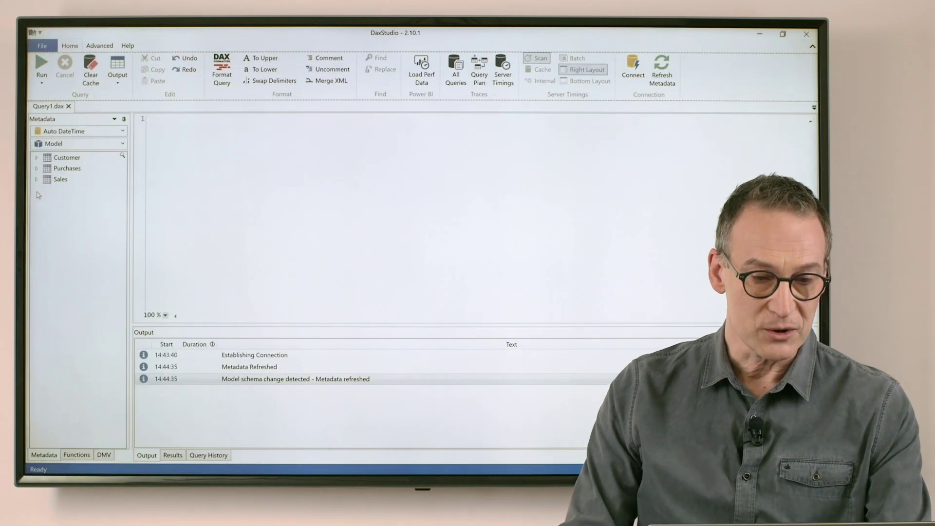
key("alt+Tab")
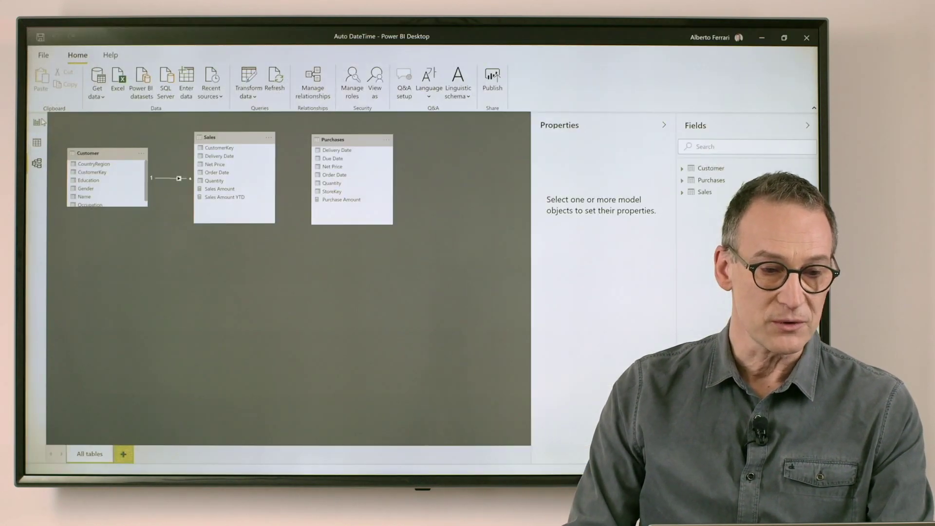
Switch to Report view showing Sales Amount by individual Order Date, totaling 195,131.65.
left_click(37, 123)
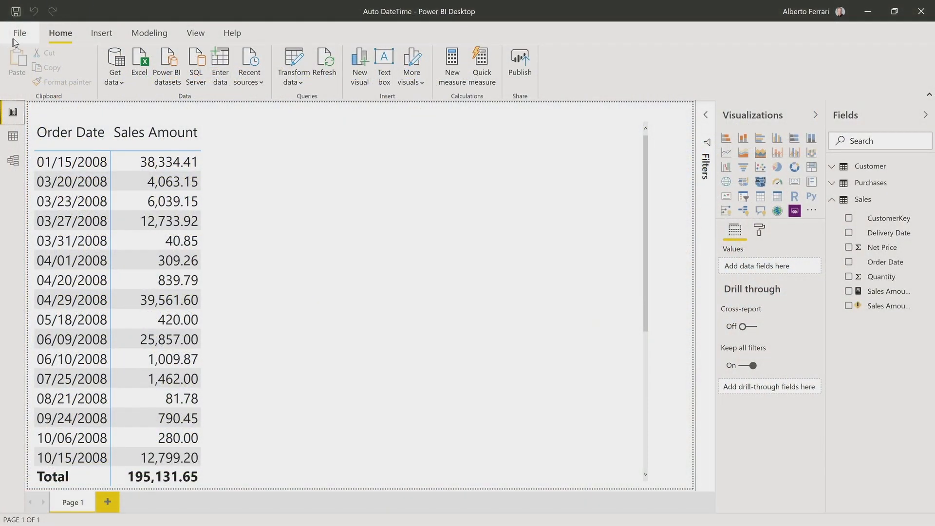
Uncheck Auto date/time for new files in the Global > Data Load options and confirm.
left_click(14, 36)
left_click(30, 224)
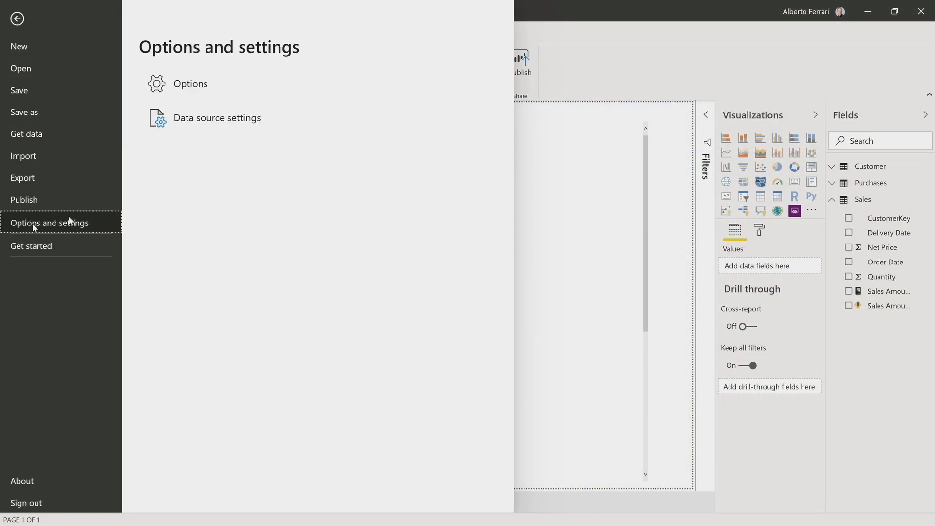
left_click(195, 90)
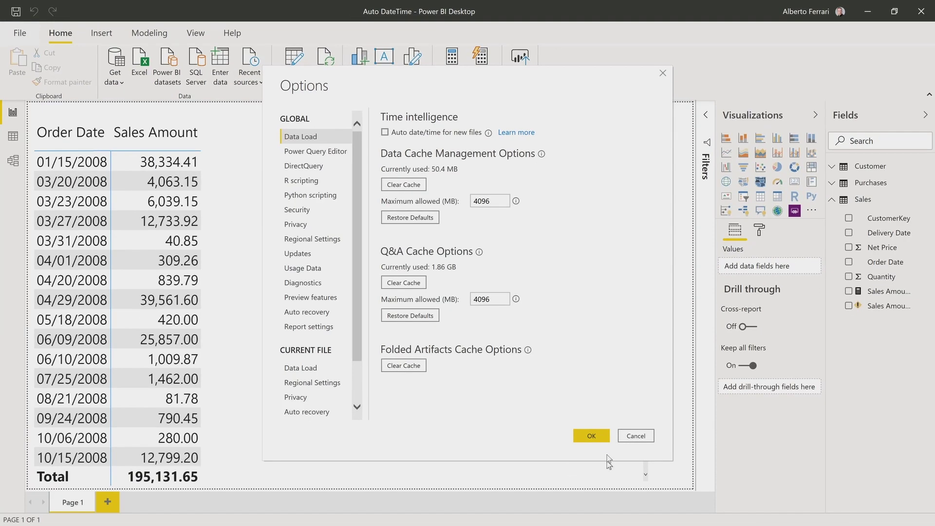
left_click(591, 437)
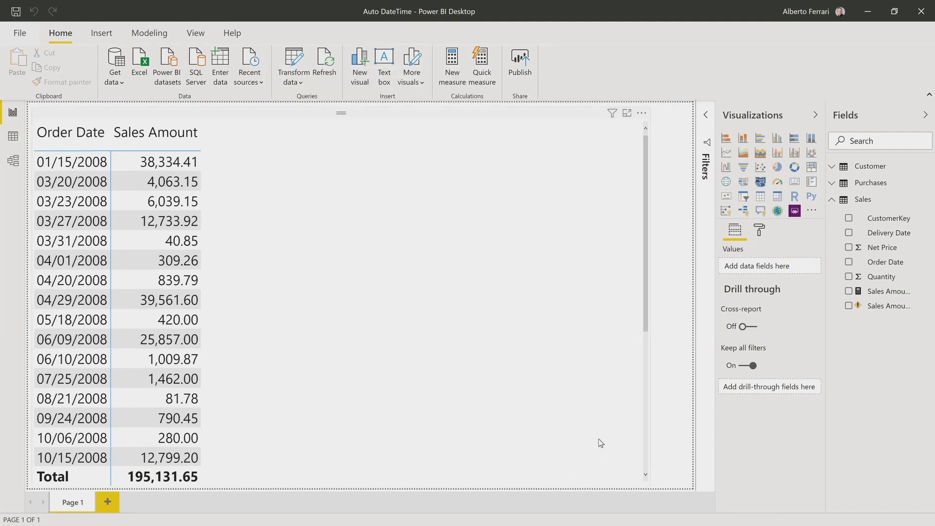